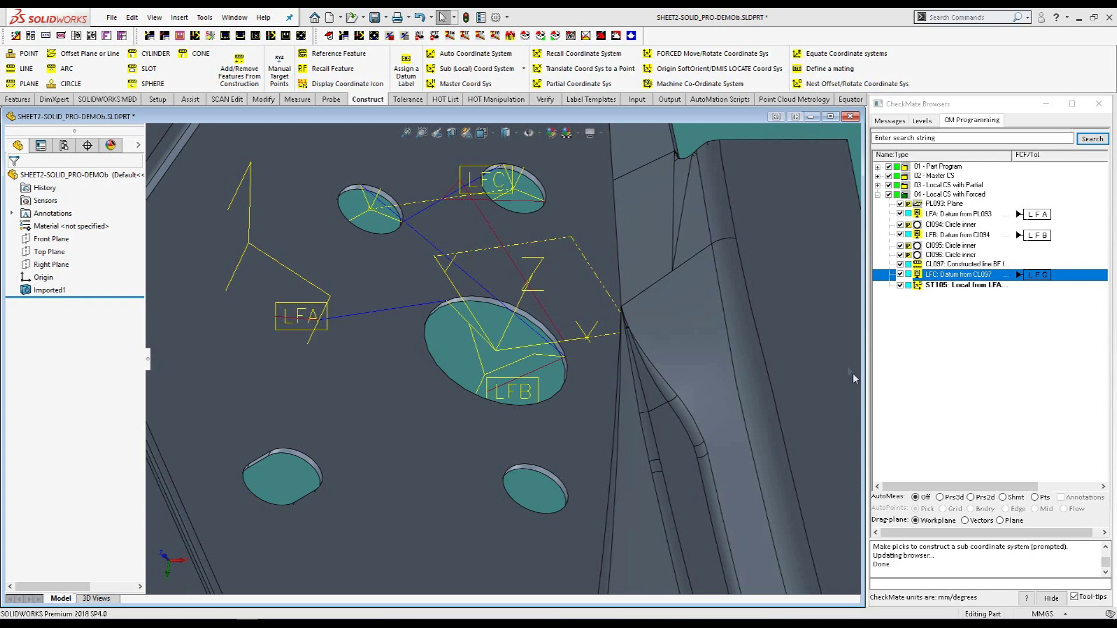
Step: Begin creating a forced rotate/translate coordinate system after local system ST105
left_click(680, 54)
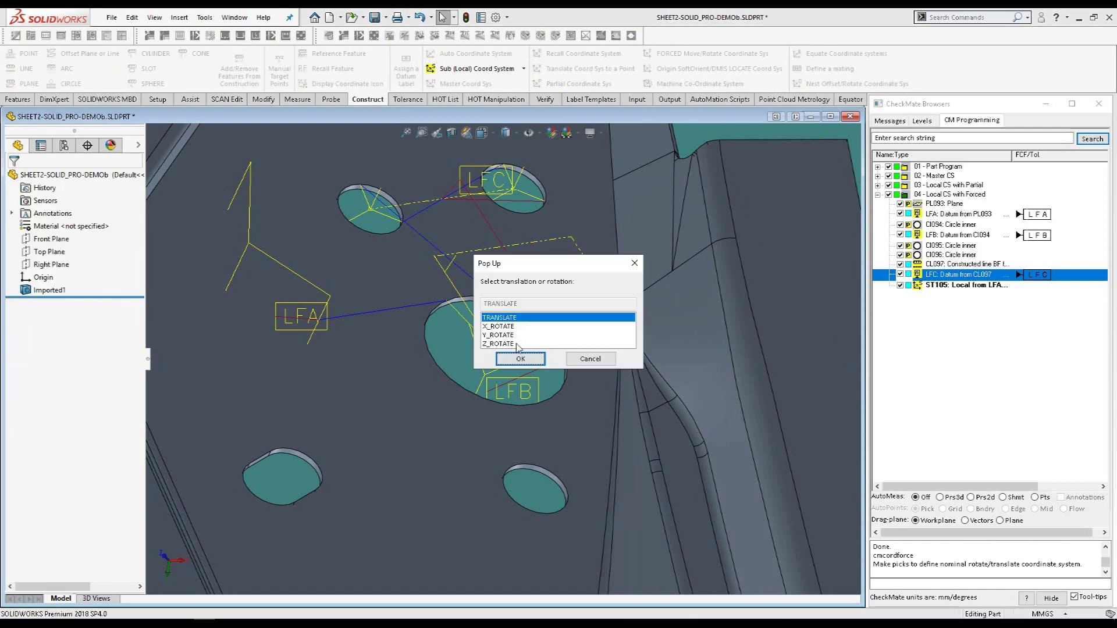
left_click(586, 362)
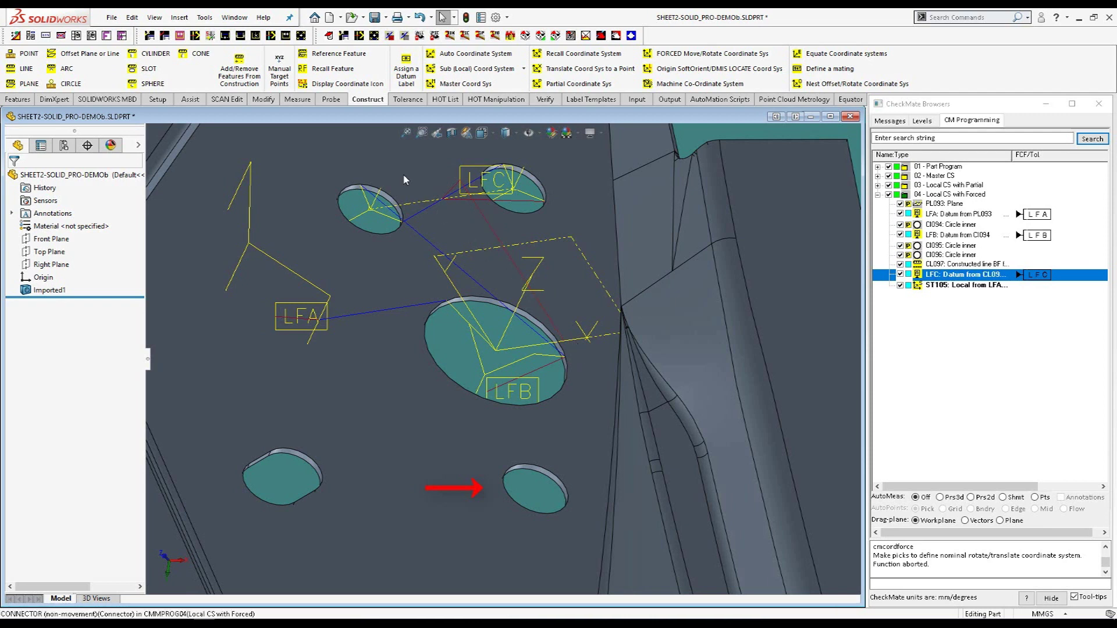
left_click(297, 99)
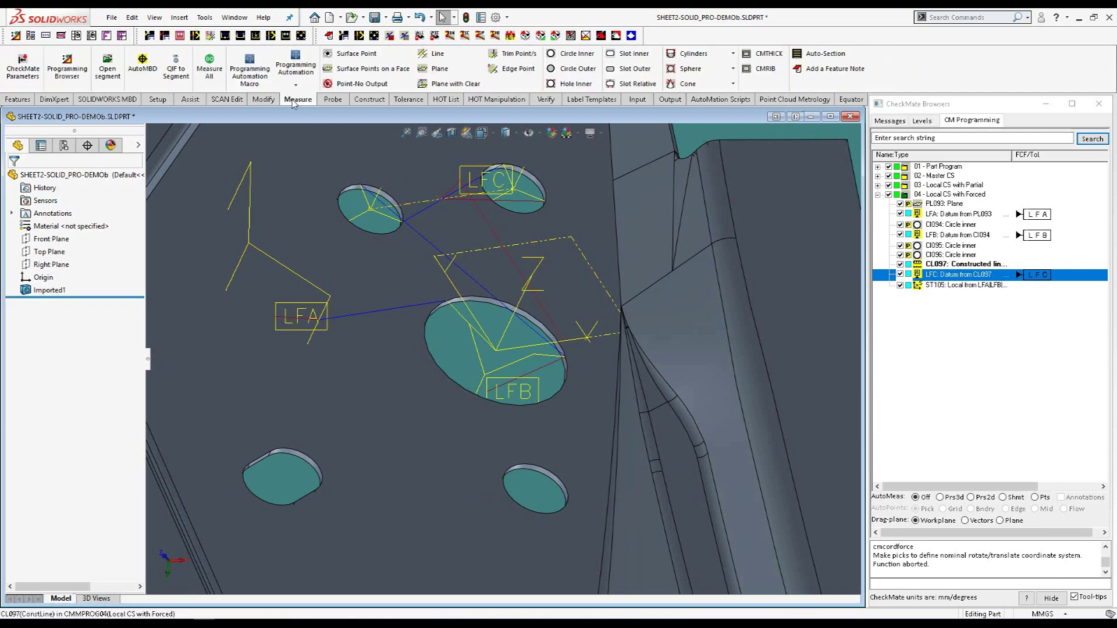
Step: Measure the lower-right small hole as inner circle CI106
left_click(574, 52)
left_click(540, 469)
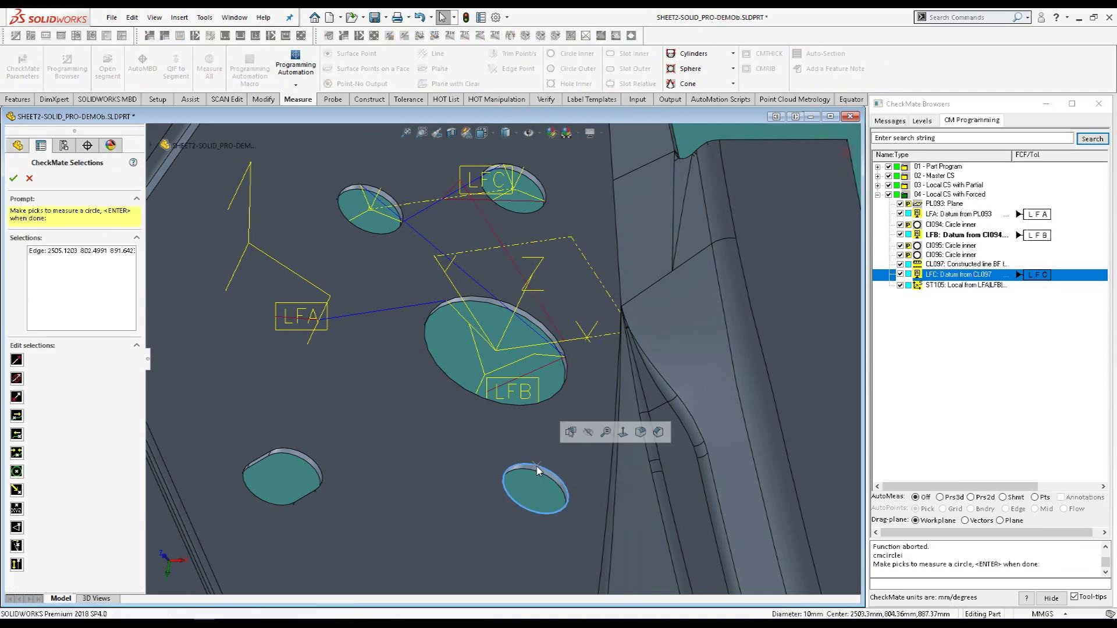
key("Return")
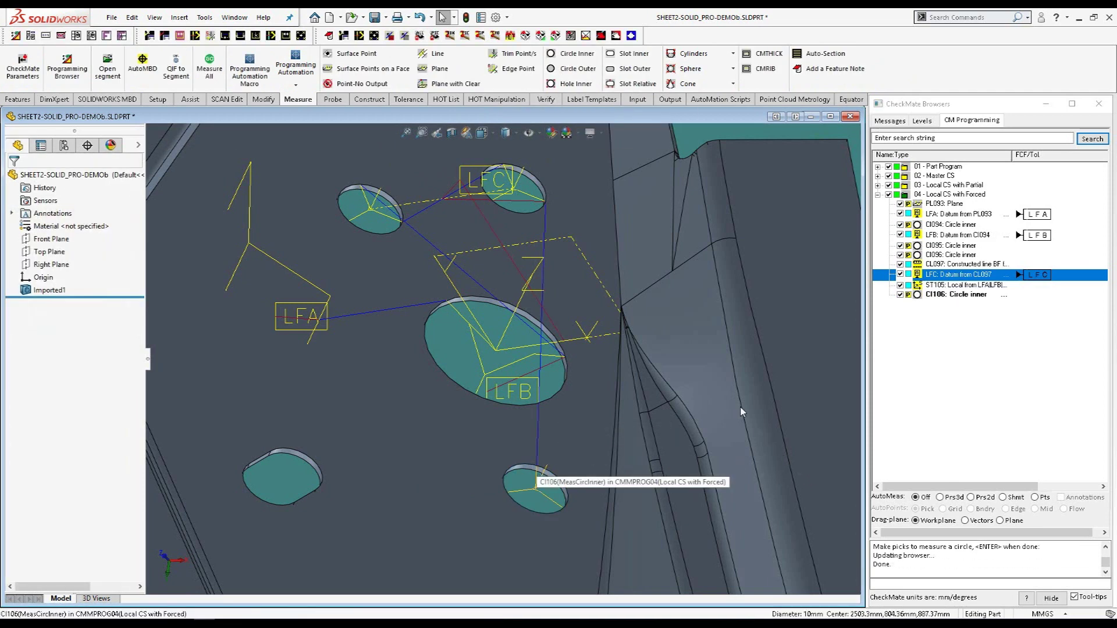
Step: Create saved forced coordinate system F3107 at CI106 and inspect its -8.015, -26.733 offsets
left_click(368, 99)
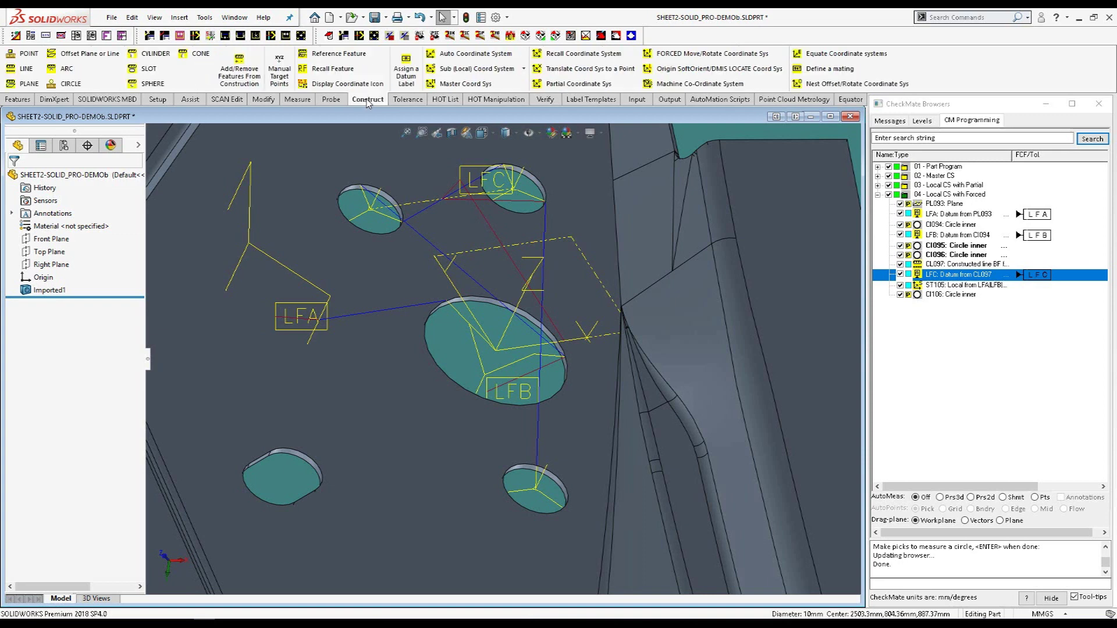
left_click(662, 55)
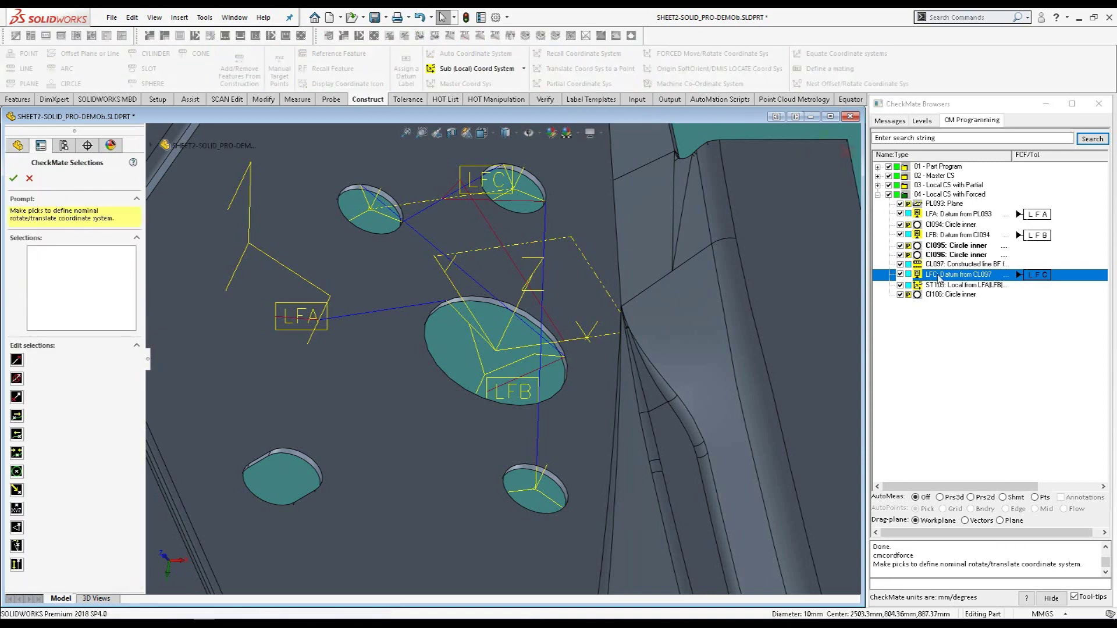
left_click(949, 295)
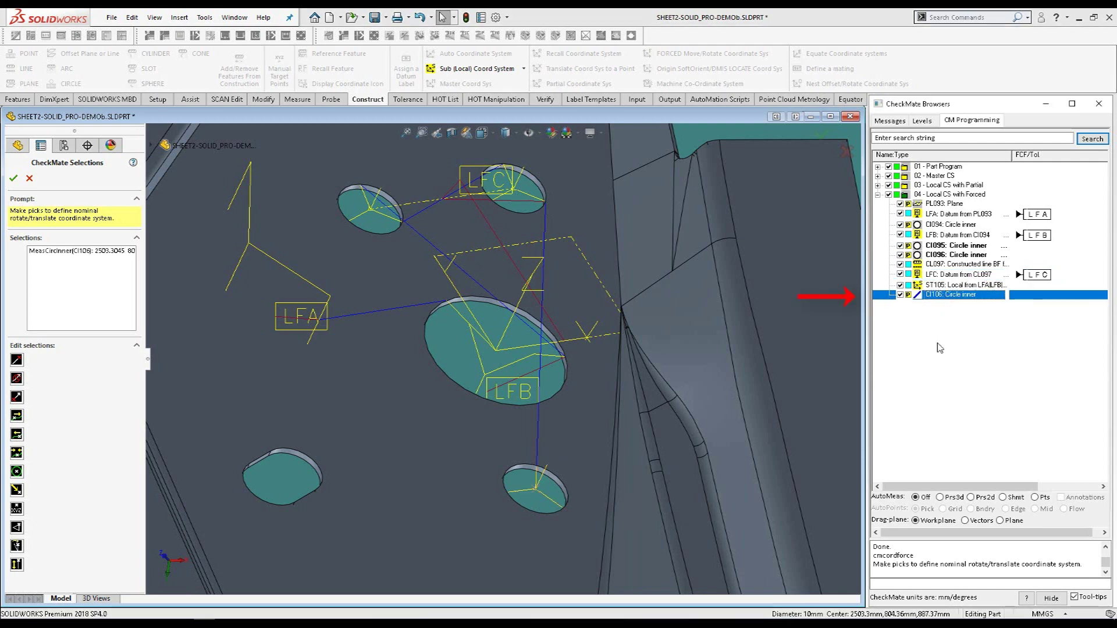
left_click(952, 402)
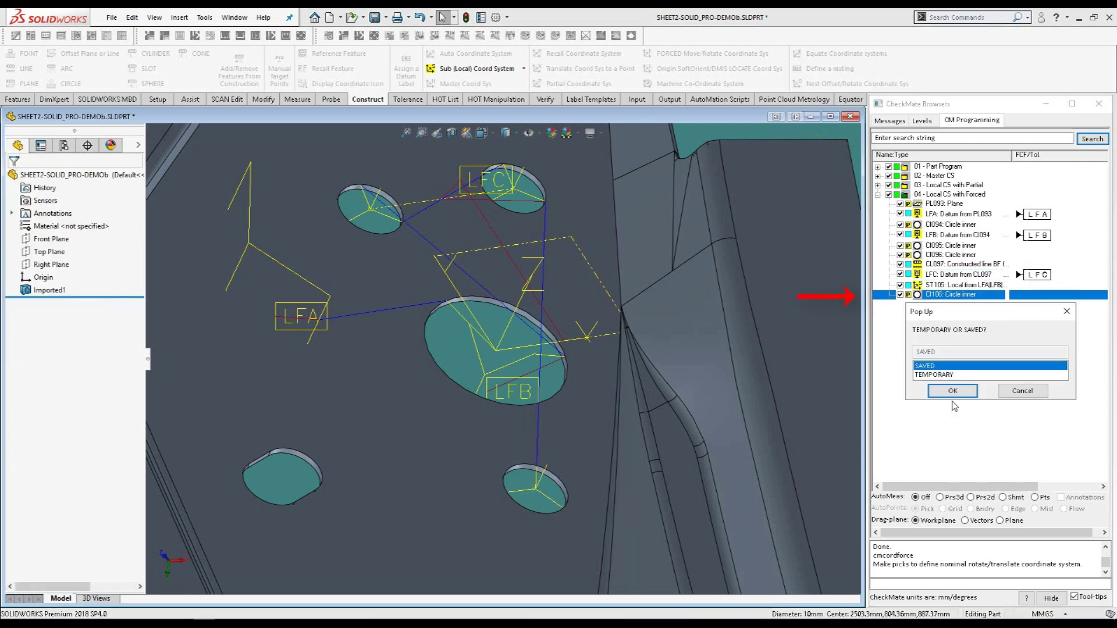
left_click(953, 393)
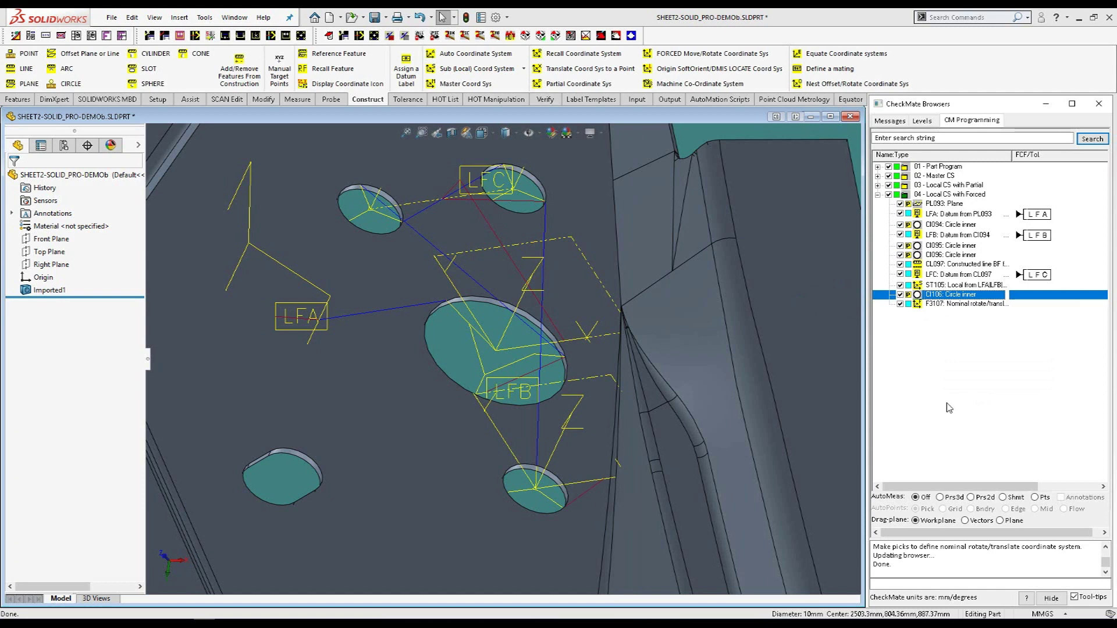
double_click(953, 305)
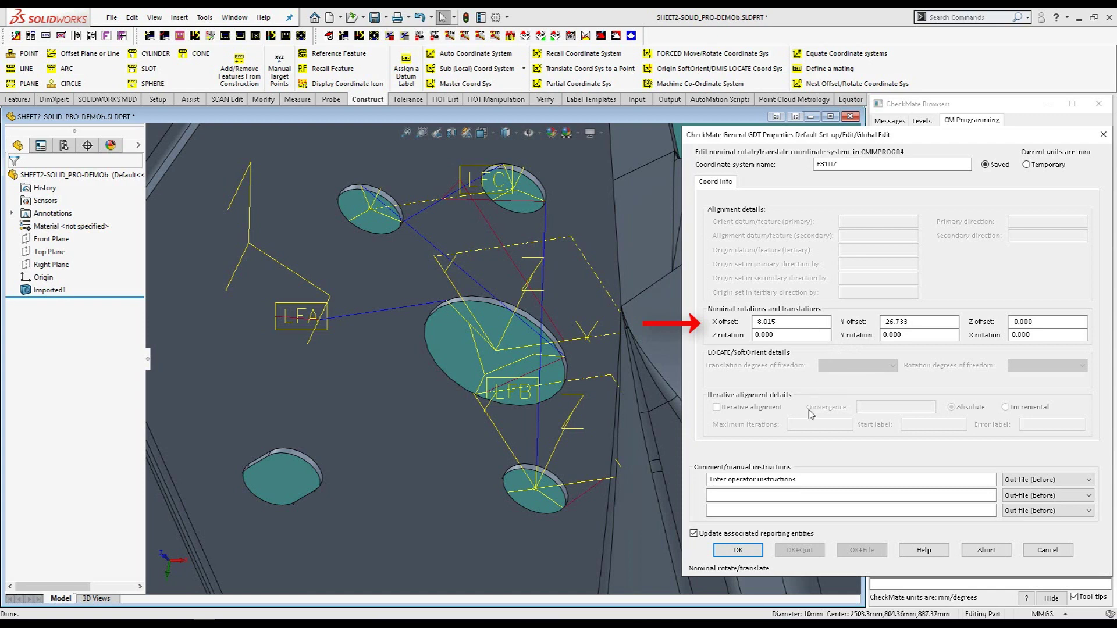
left_click(749, 550)
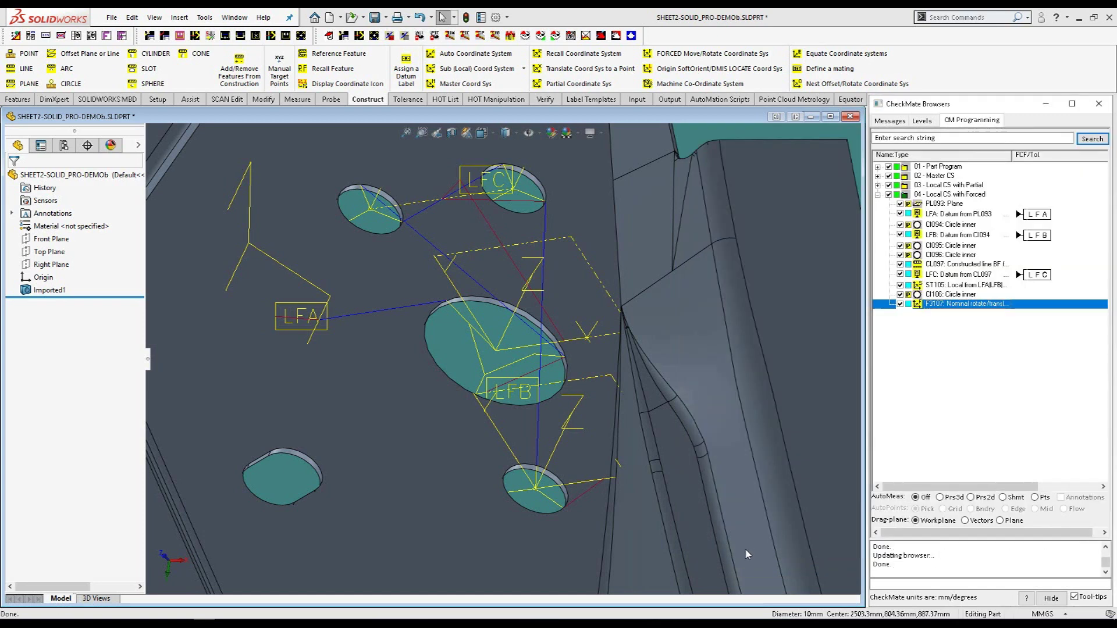
left_click(947, 297)
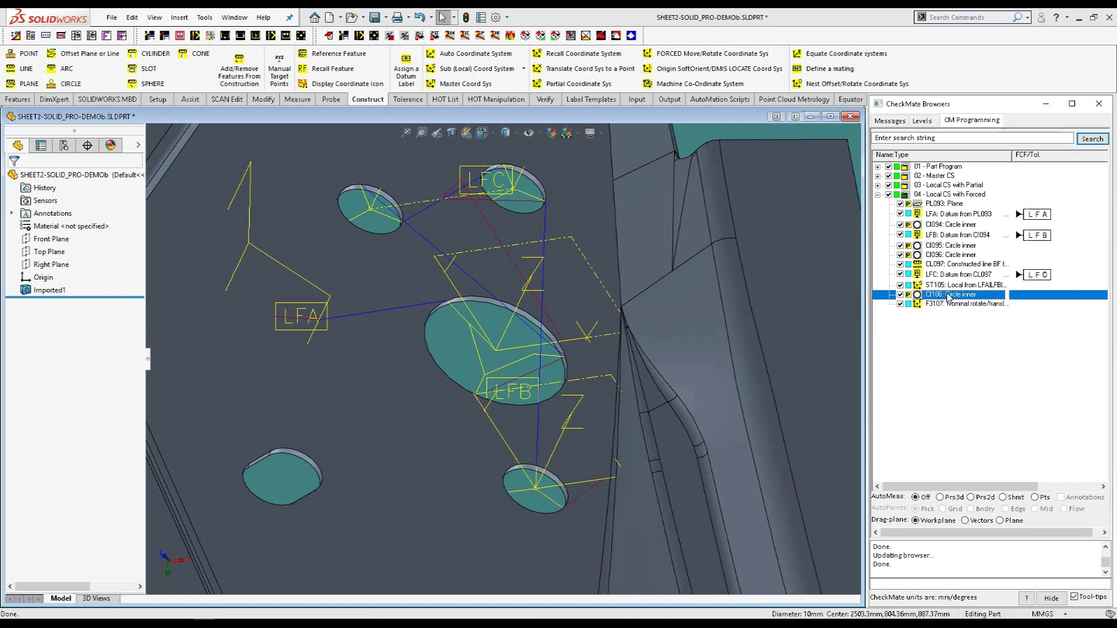
Step: Remove circle CI106 through its right-click menu so F3107 follows ST105
right_click(947, 297)
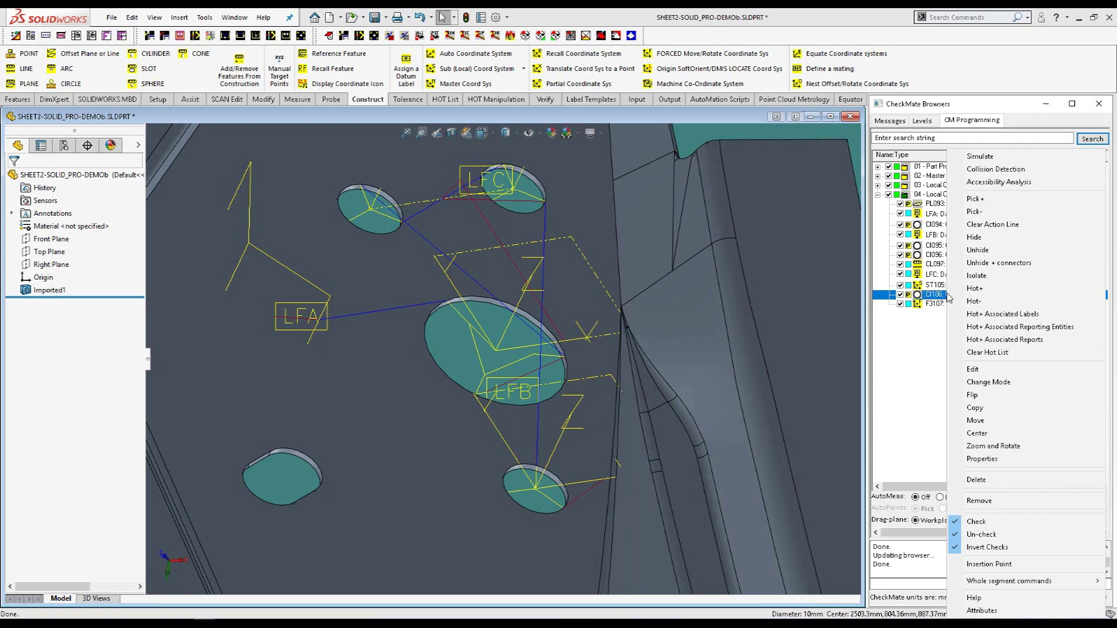
left_click(984, 482)
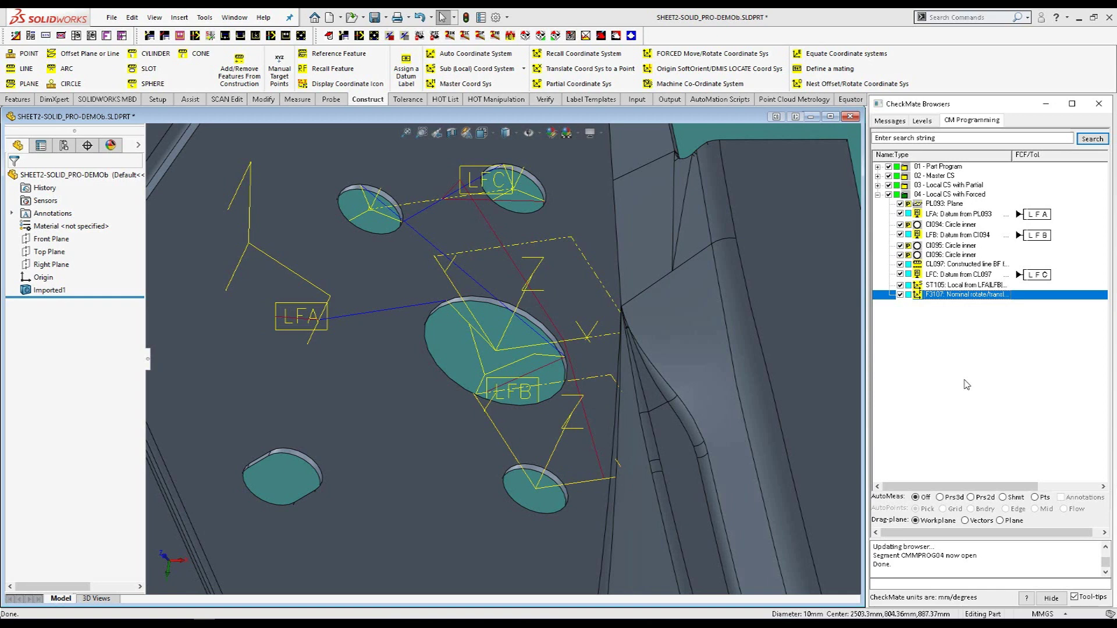
Step: Create saved forced system F3108 with a Z_ROTATE of 45 degrees and verify its properties
left_click(702, 58)
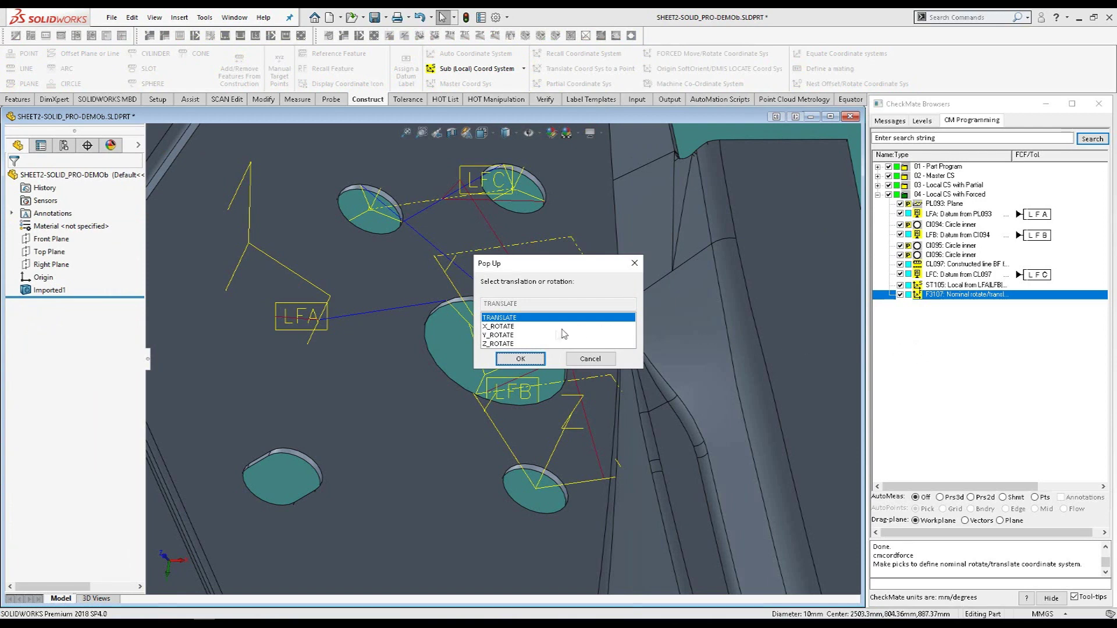
left_click(505, 344)
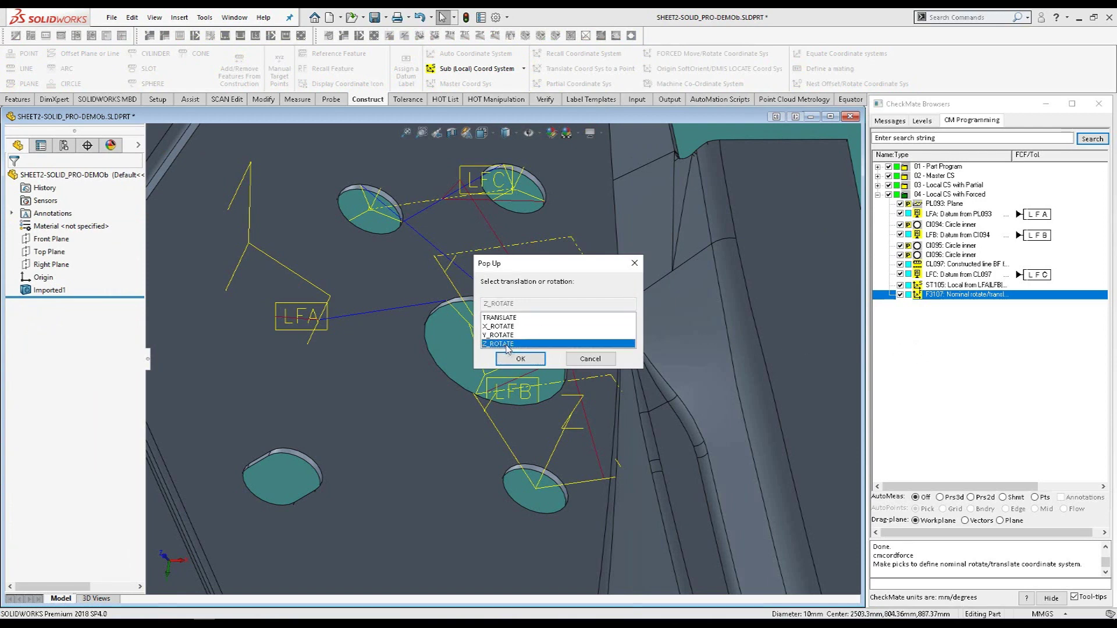
left_click(514, 359)
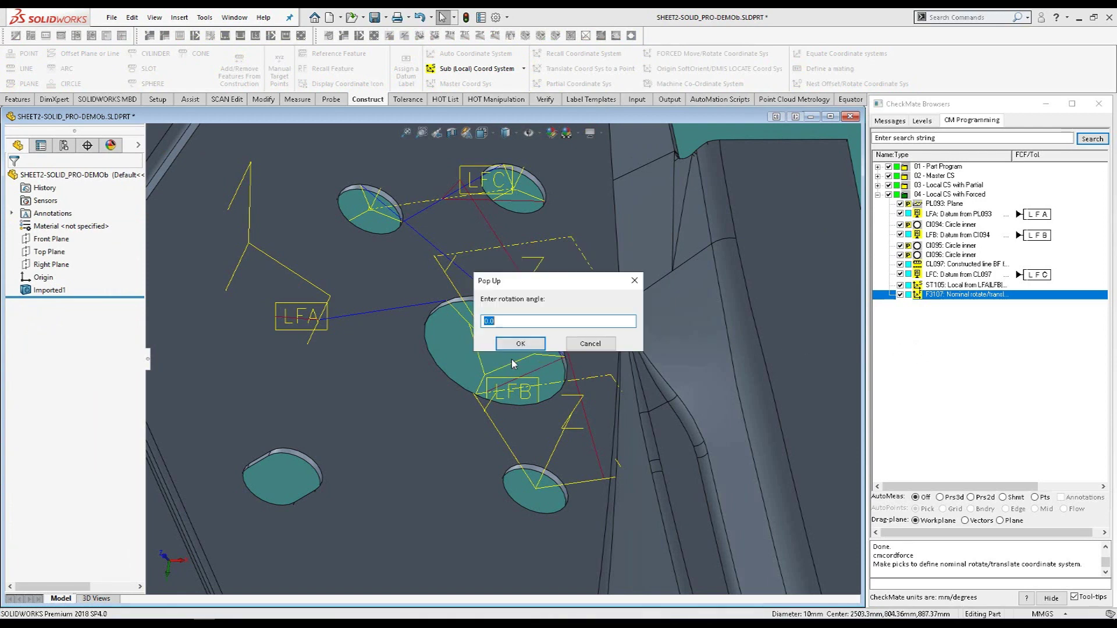
type("45")
left_click(521, 345)
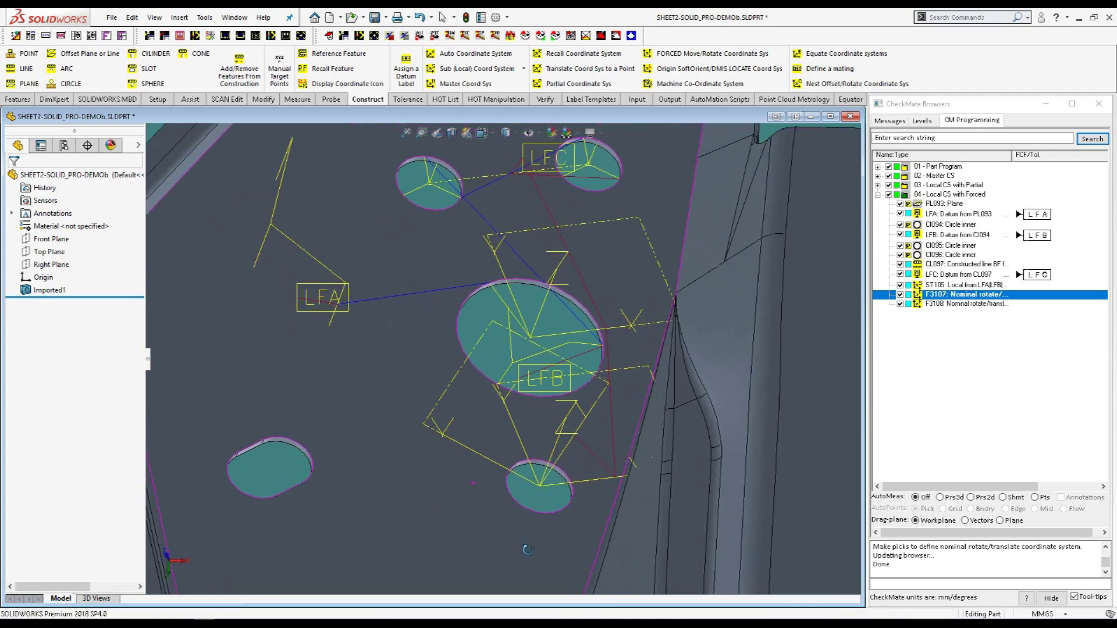
double_click(985, 303)
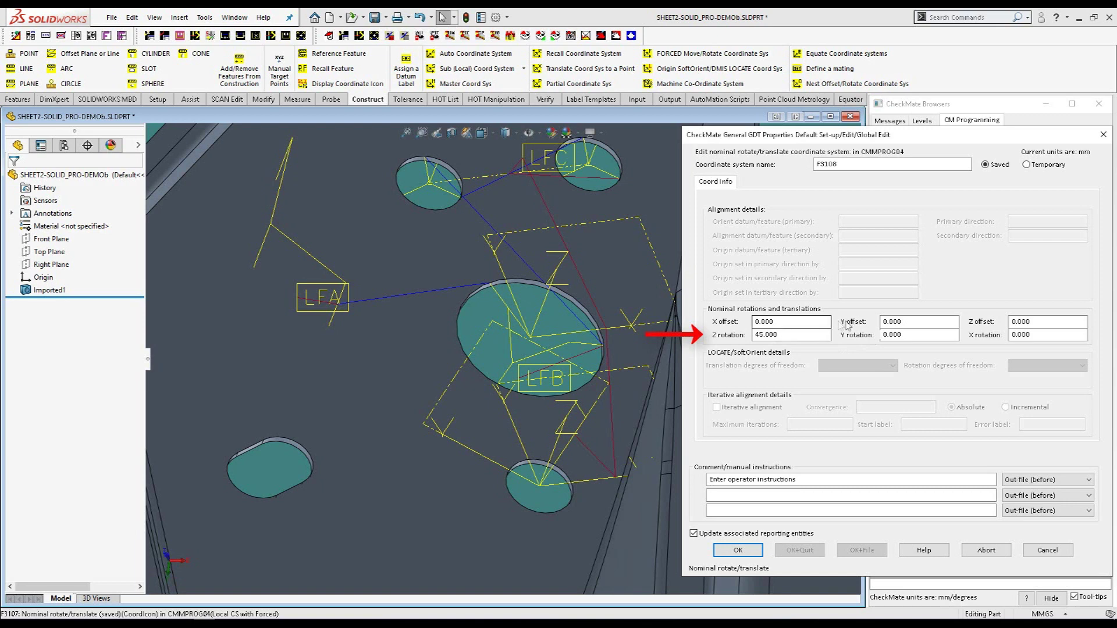
left_click(739, 550)
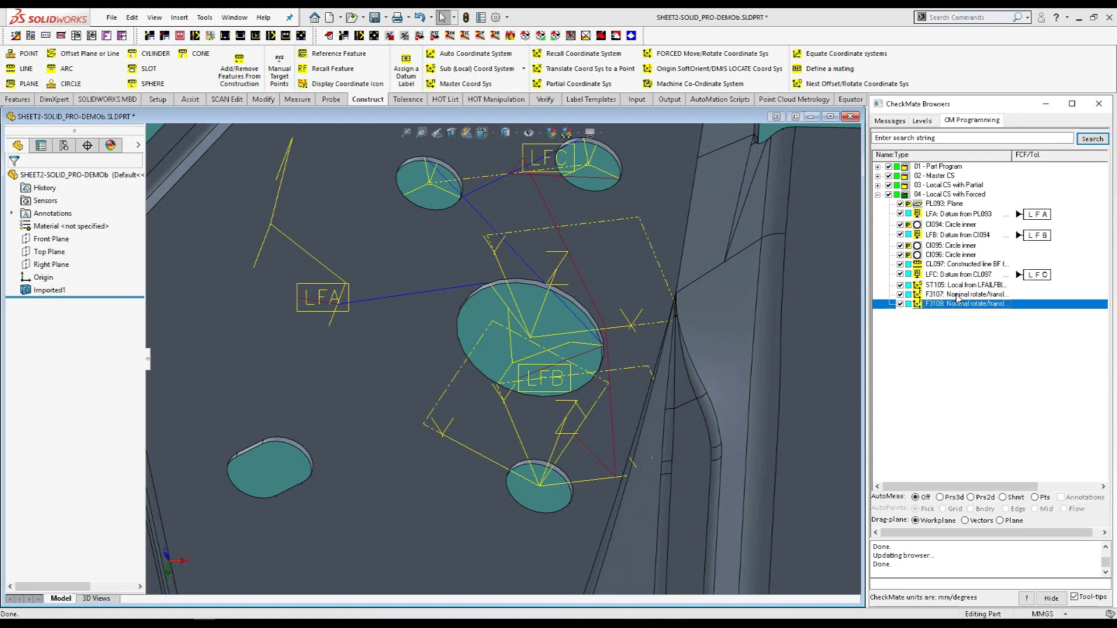
Step: Delete F3107, then confirm F3108's offsets and 45.080° Z rotation
left_click(957, 296)
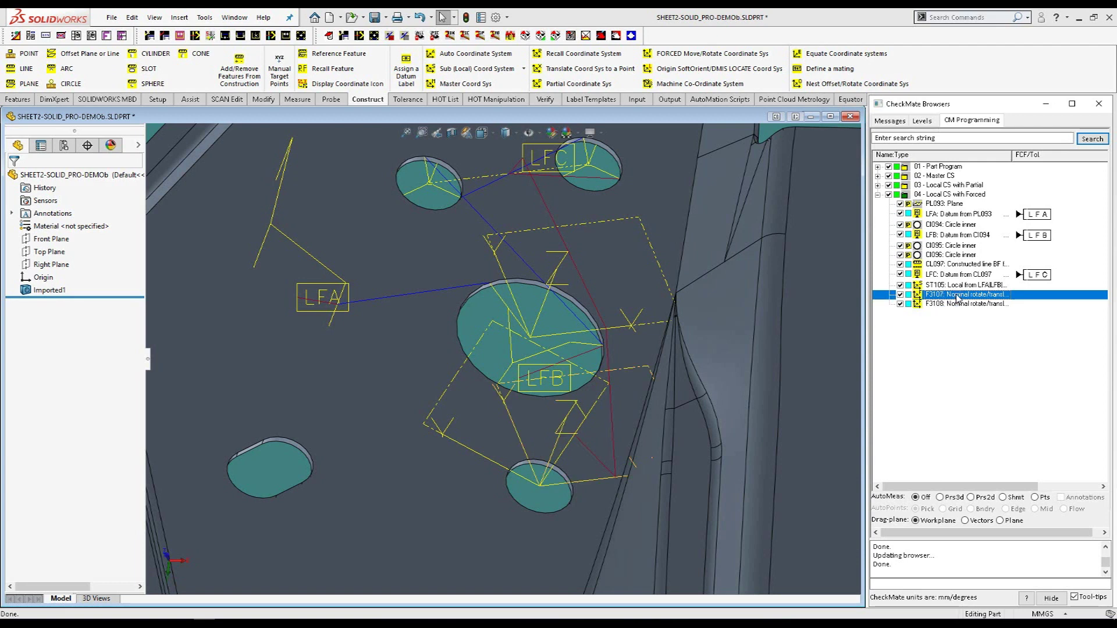
right_click(957, 298)
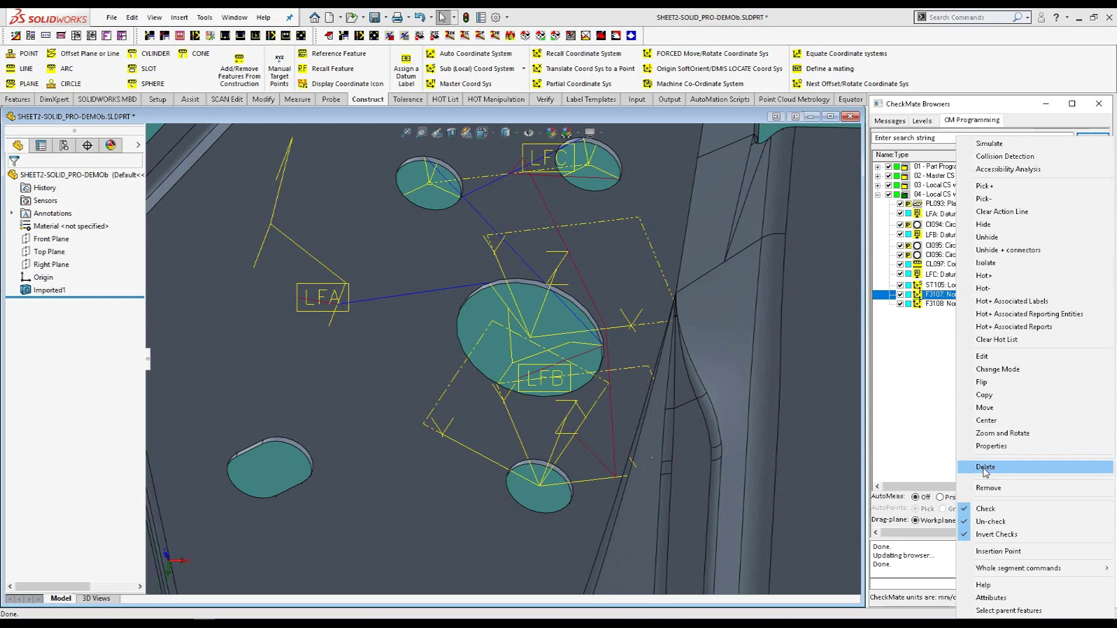
left_click(985, 467)
double_click(959, 295)
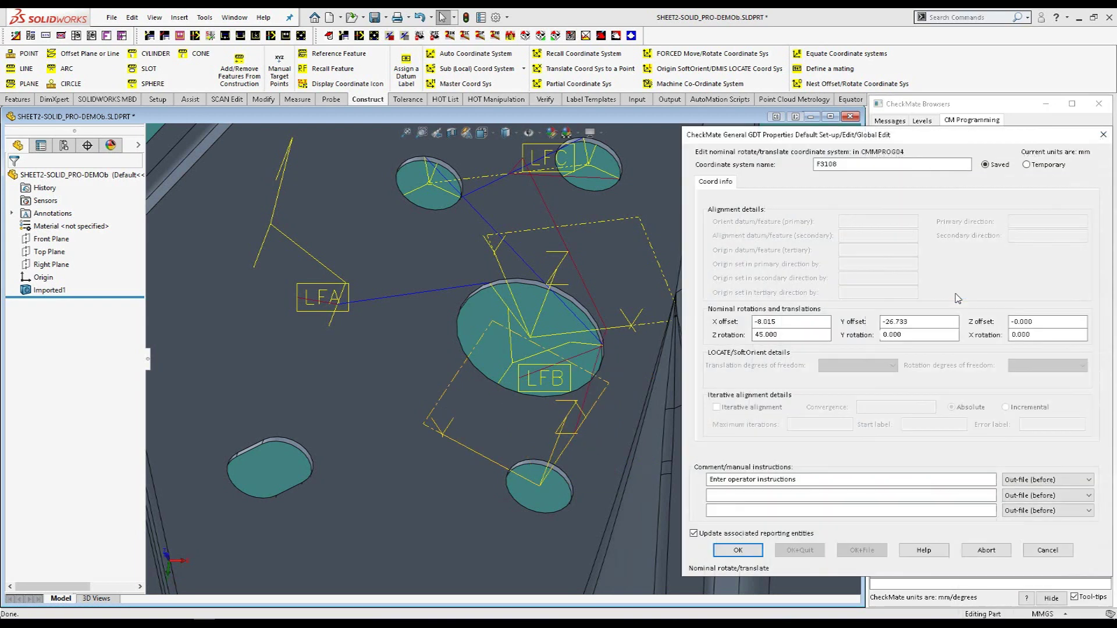
left_click(744, 551)
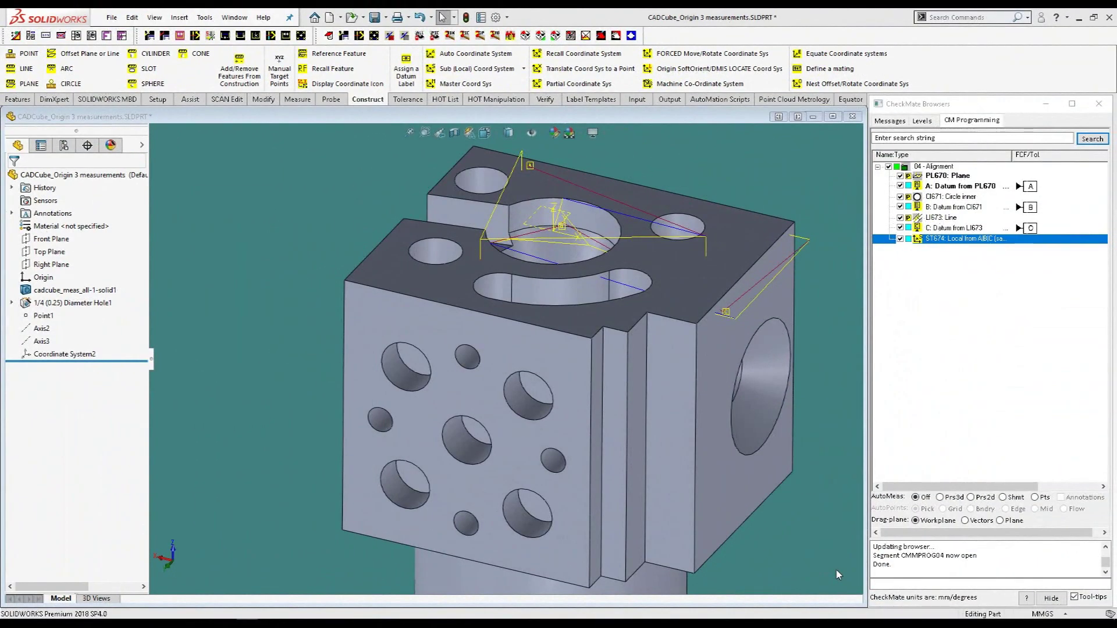
Step: Measure three front-face holes as inner circles CI676, CI677 and CI678
left_click(286, 100)
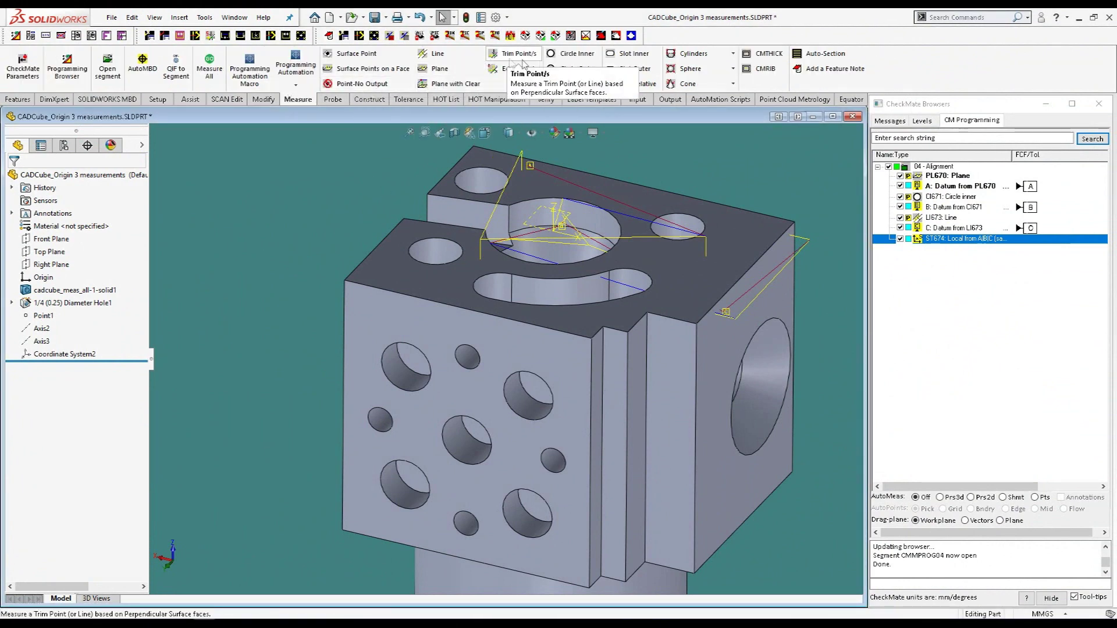
left_click(565, 58)
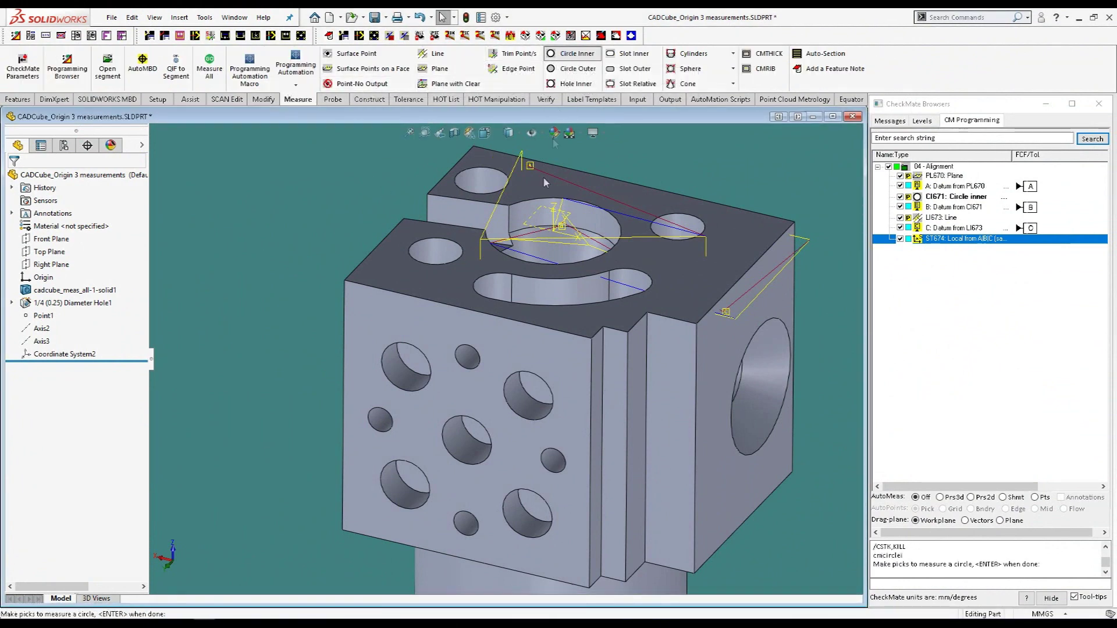
left_click(502, 508)
key("Return")
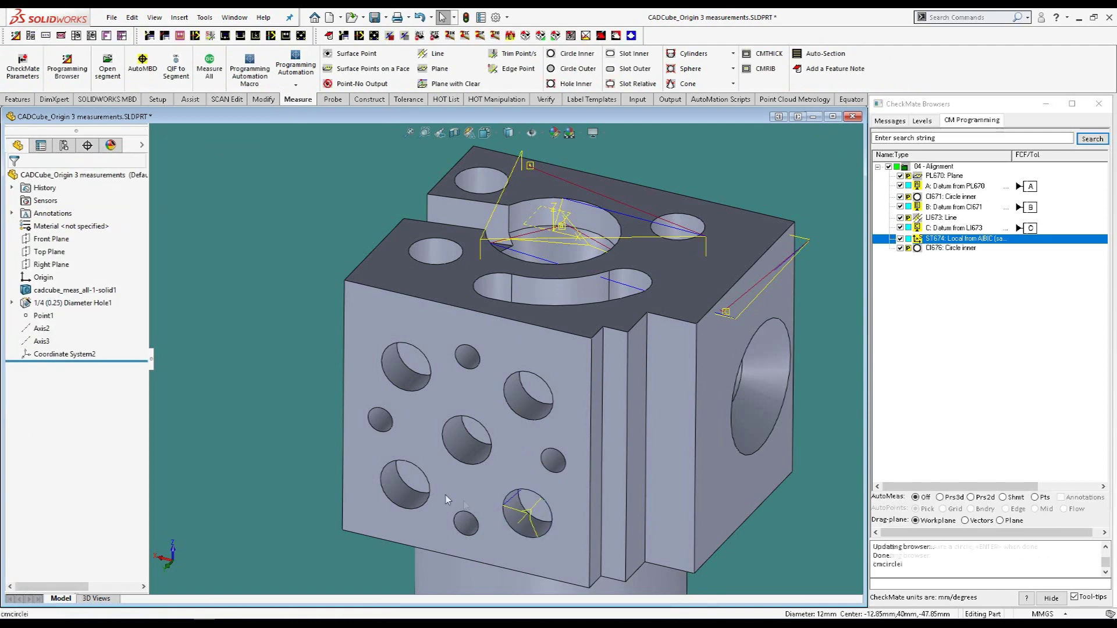
left_click(401, 508)
key("Return")
left_click(403, 392)
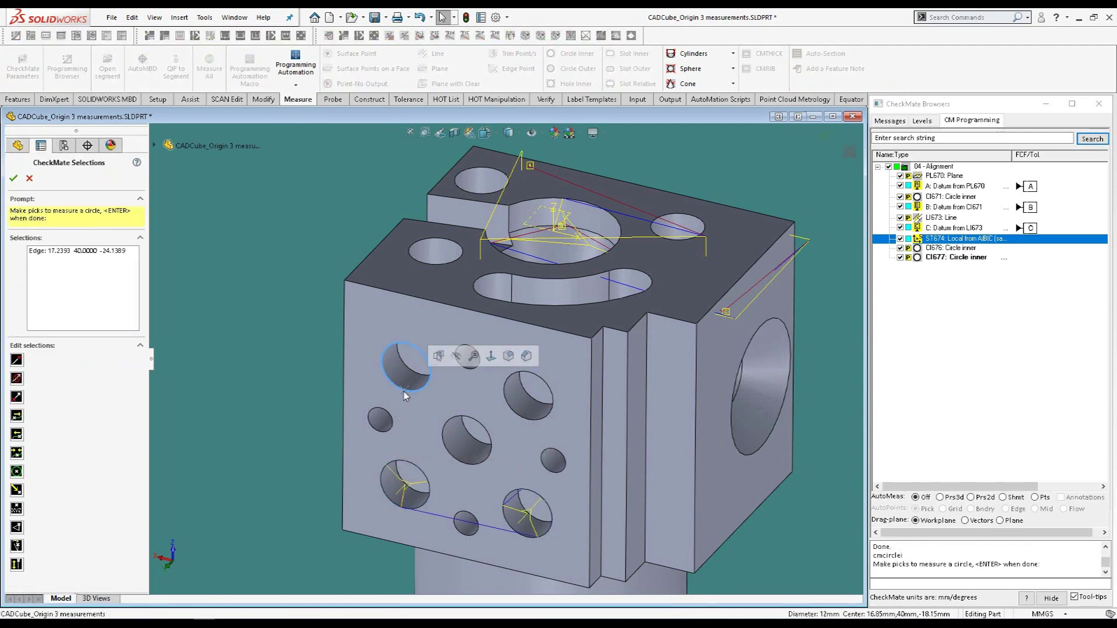
key("Return")
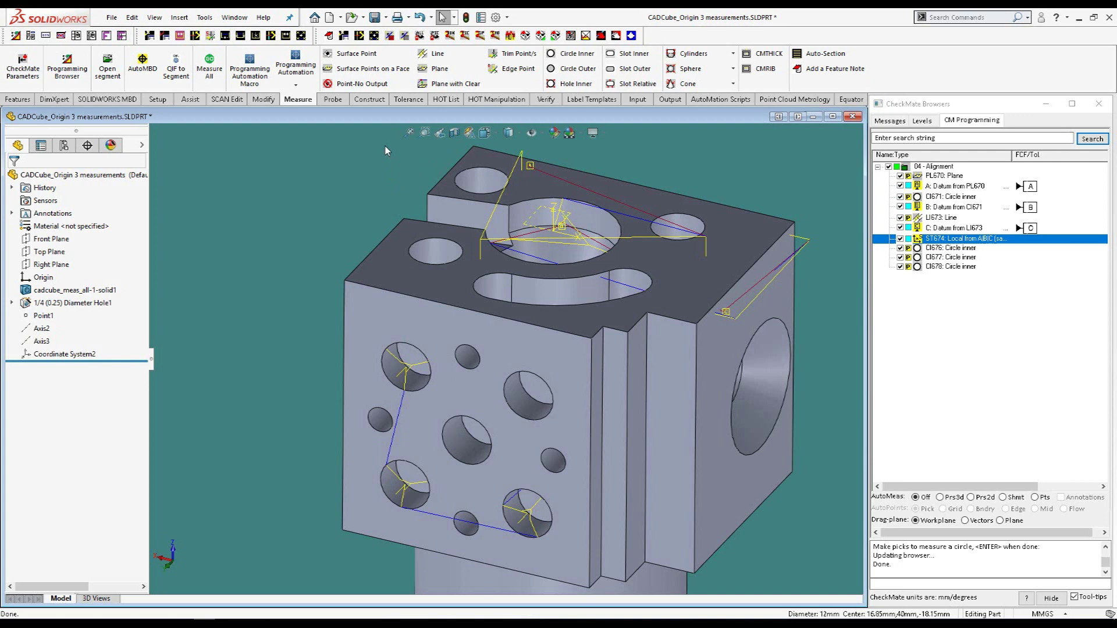
Step: Build saved forced coordinate system F3679 from circles CI676, CI677 and CI678
left_click(370, 99)
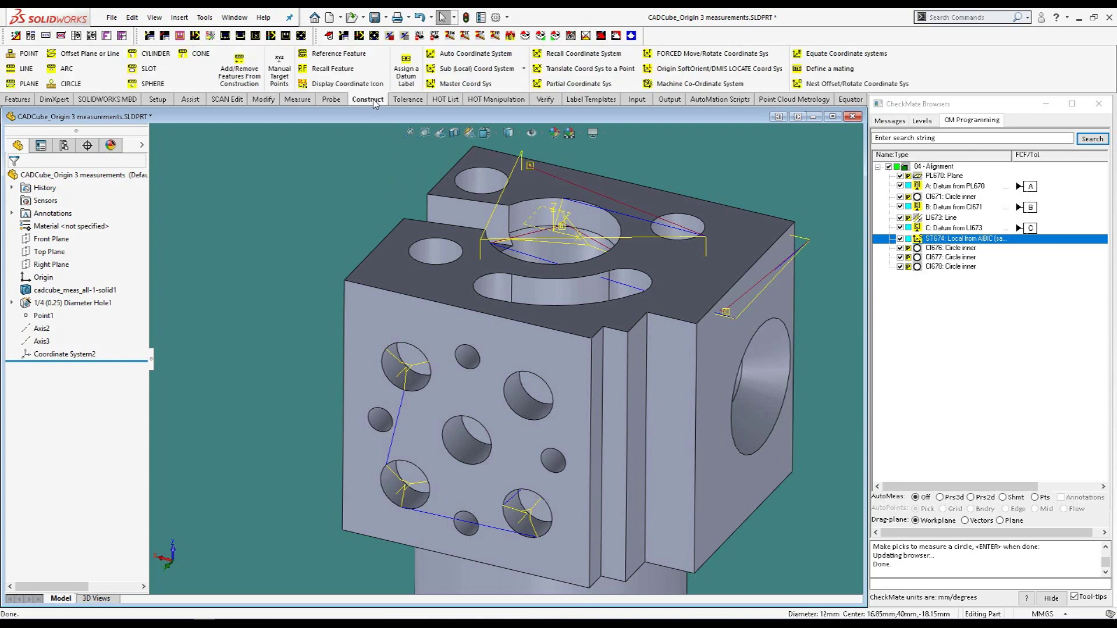
left_click(663, 55)
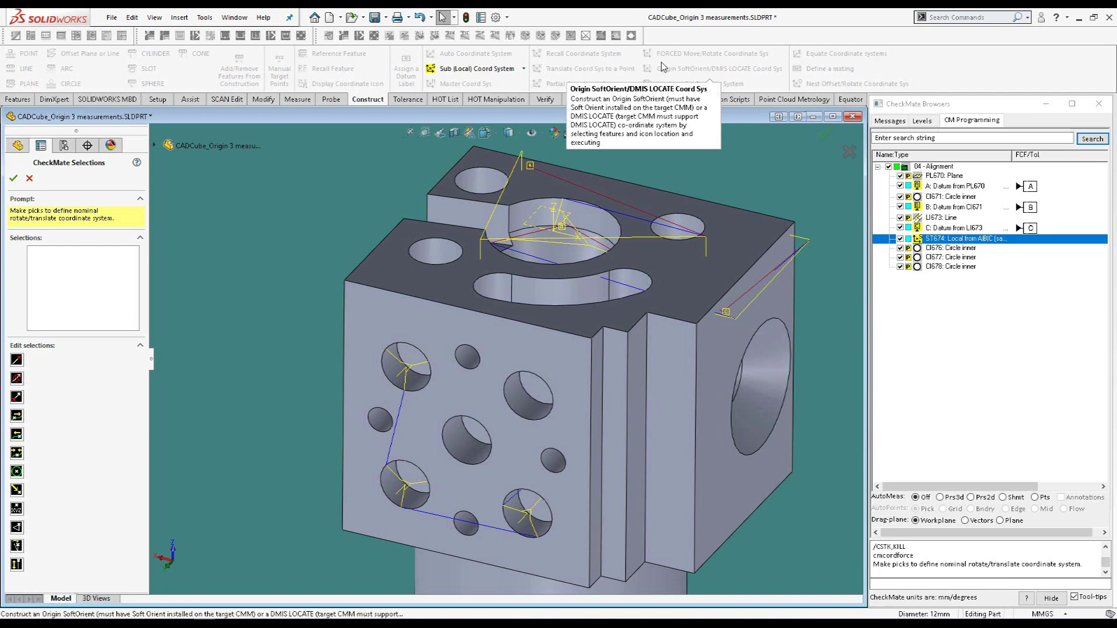
left_click(937, 249)
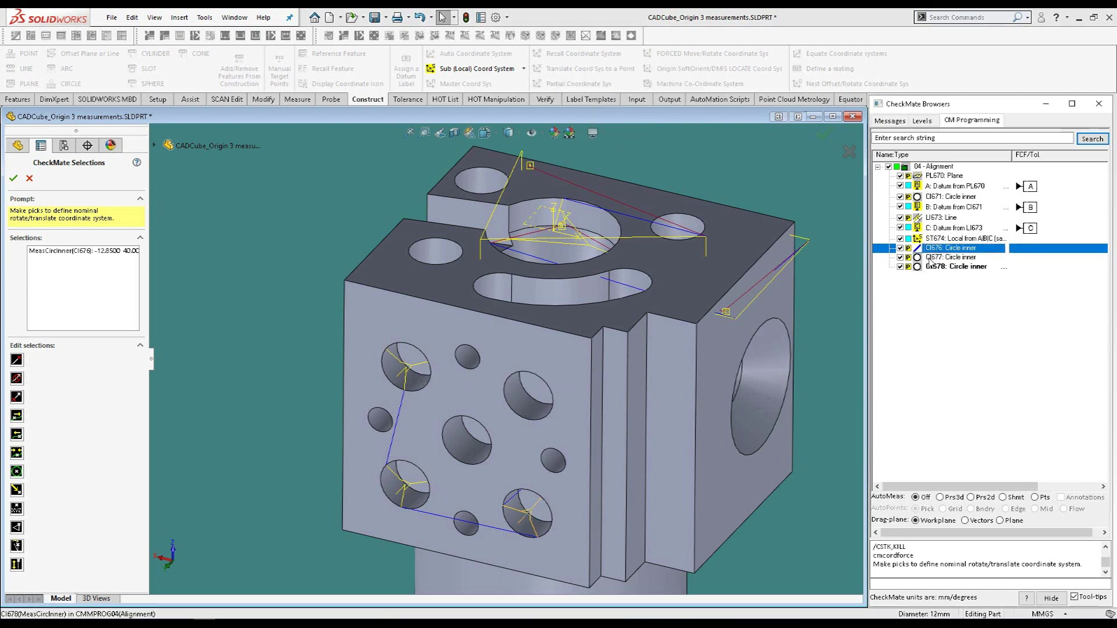
left_click(930, 259)
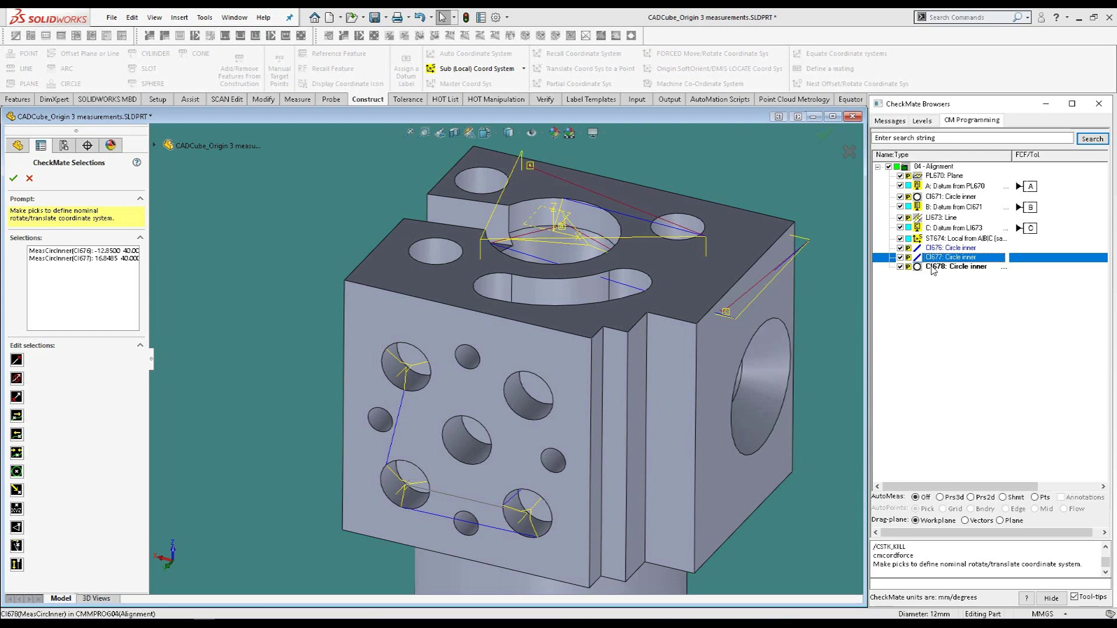
left_click(932, 268)
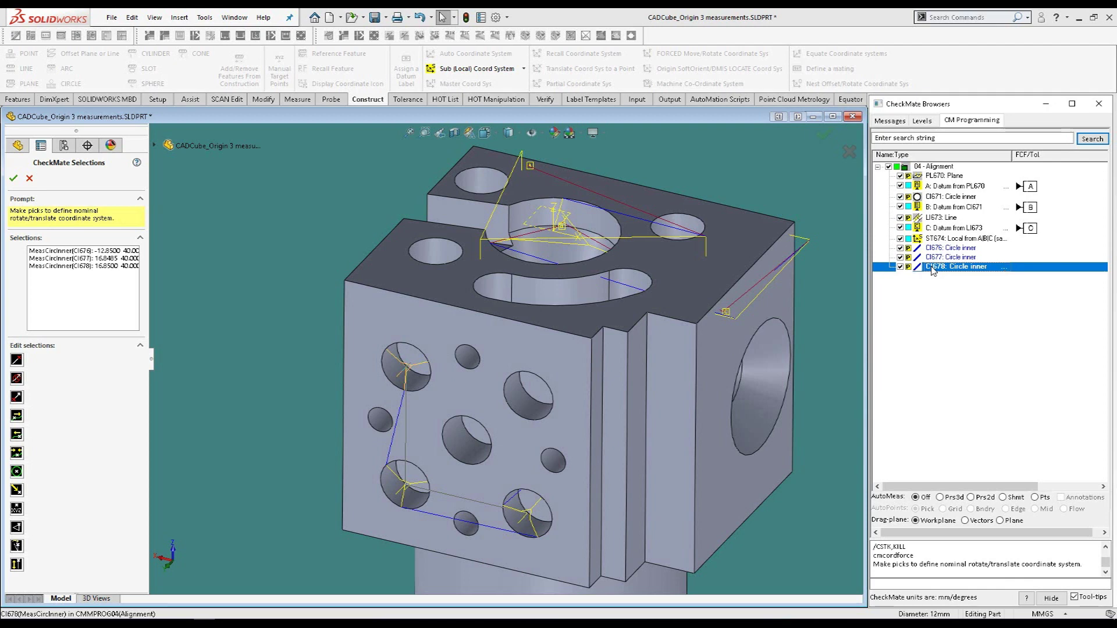
key("Return")
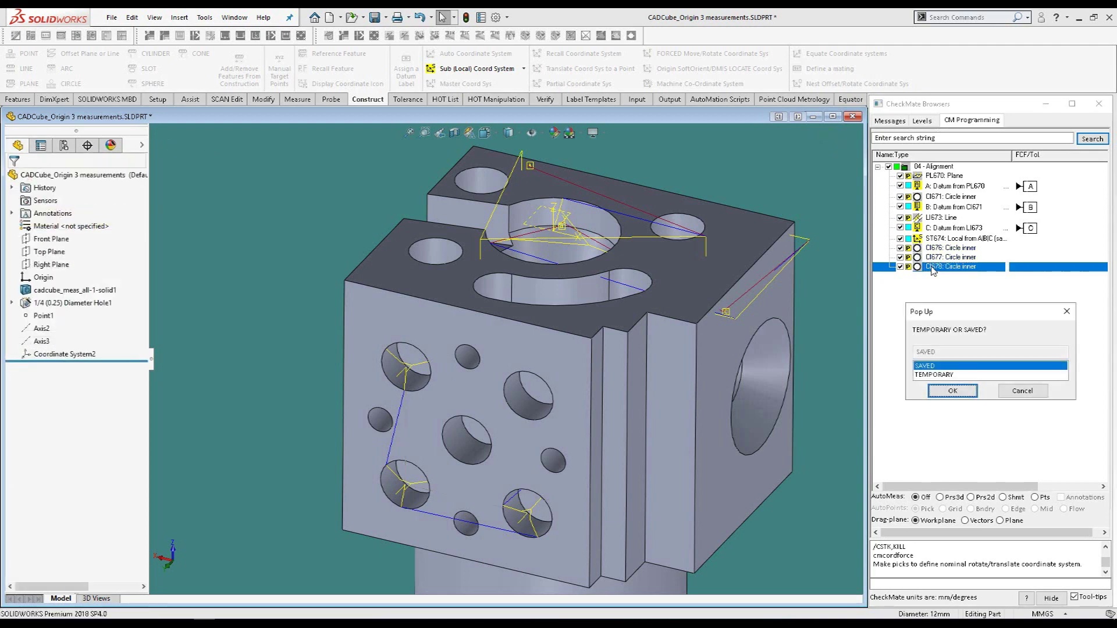
left_click(938, 393)
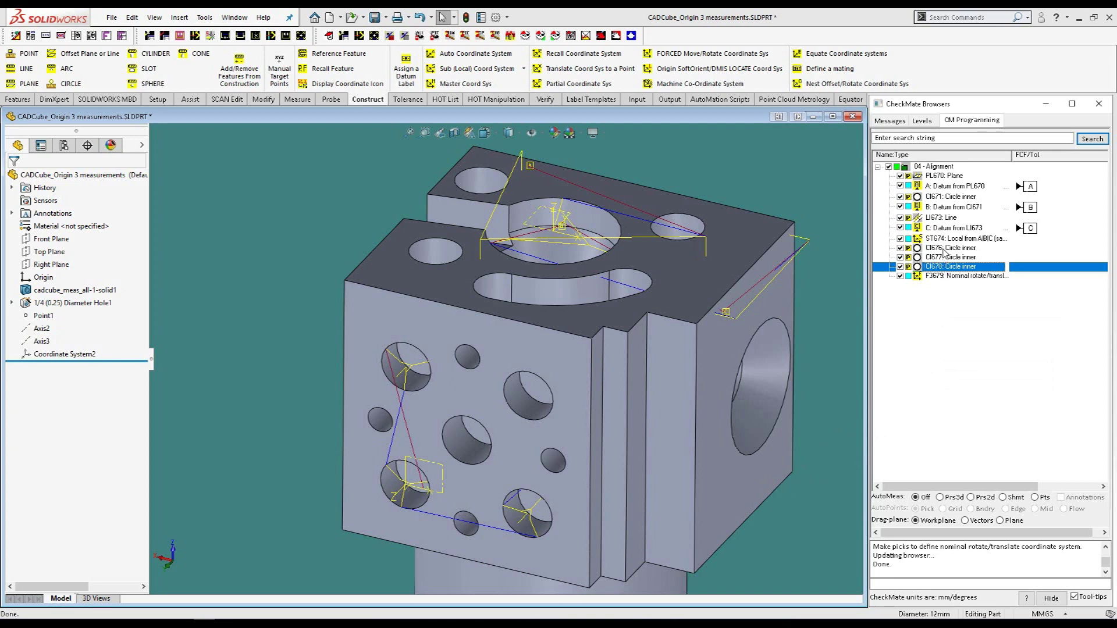
left_click(943, 249, "shift")
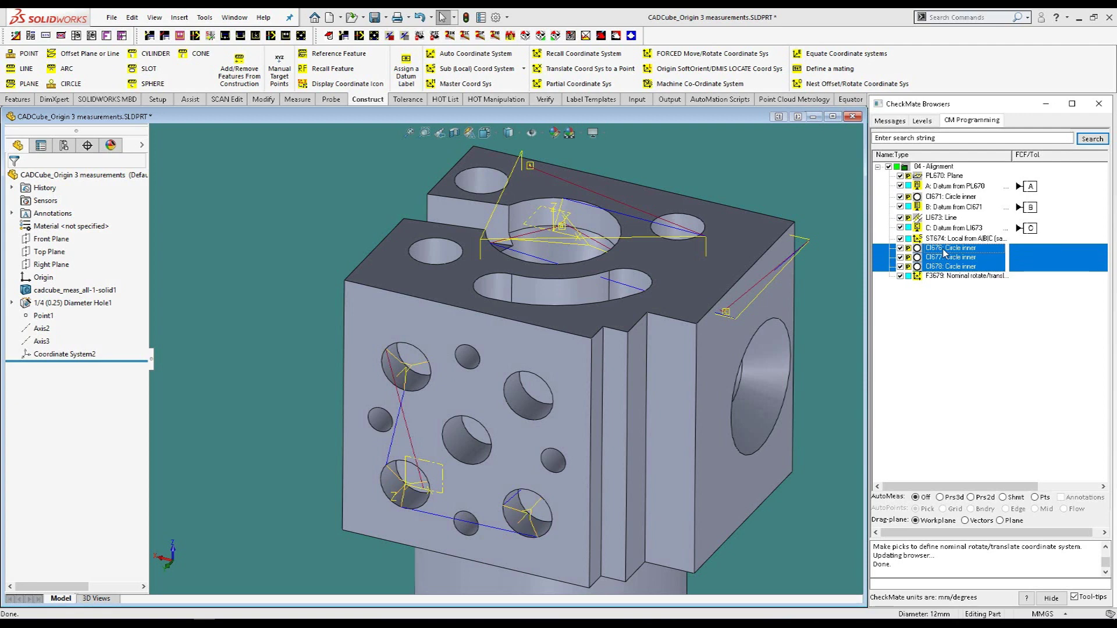
Step: Delete the selected circles CI676–CI678, which also removes F3679
right_click(945, 252)
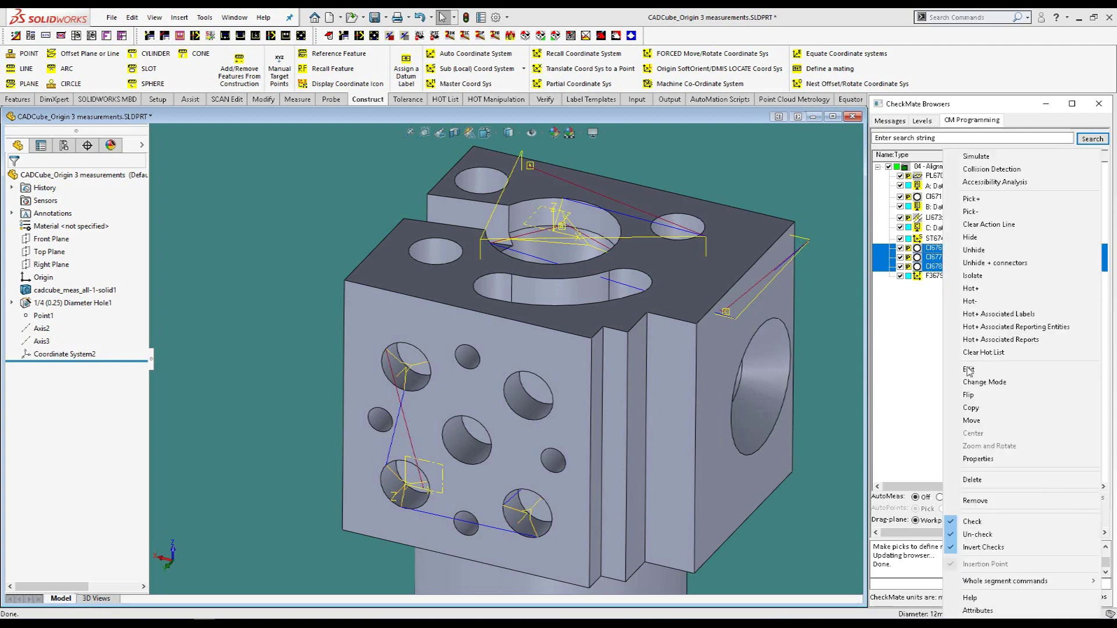
left_click(973, 480)
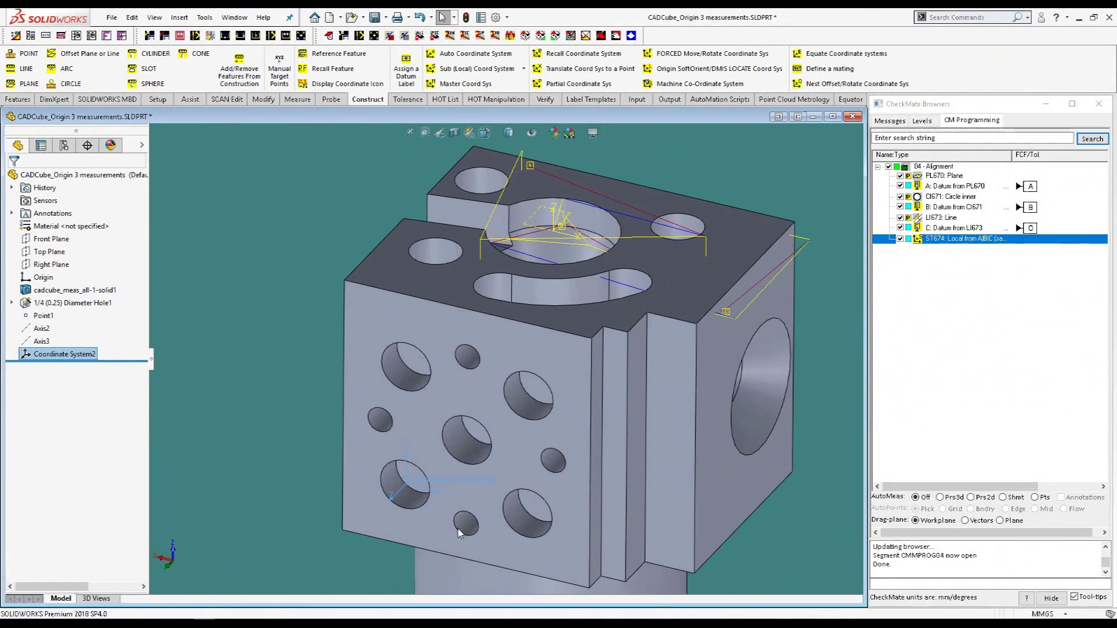
middle_click_drag(465, 526, 459, 502)
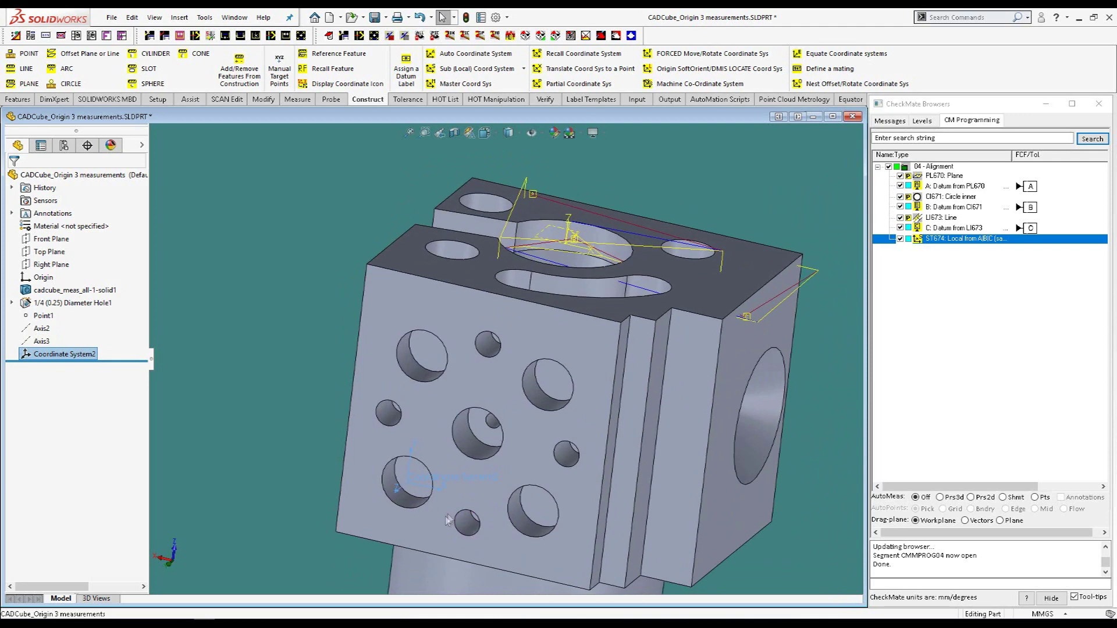
Step: Create saved forced coordinate system F3680 placed at the part's Coordinate System2
left_click(674, 57)
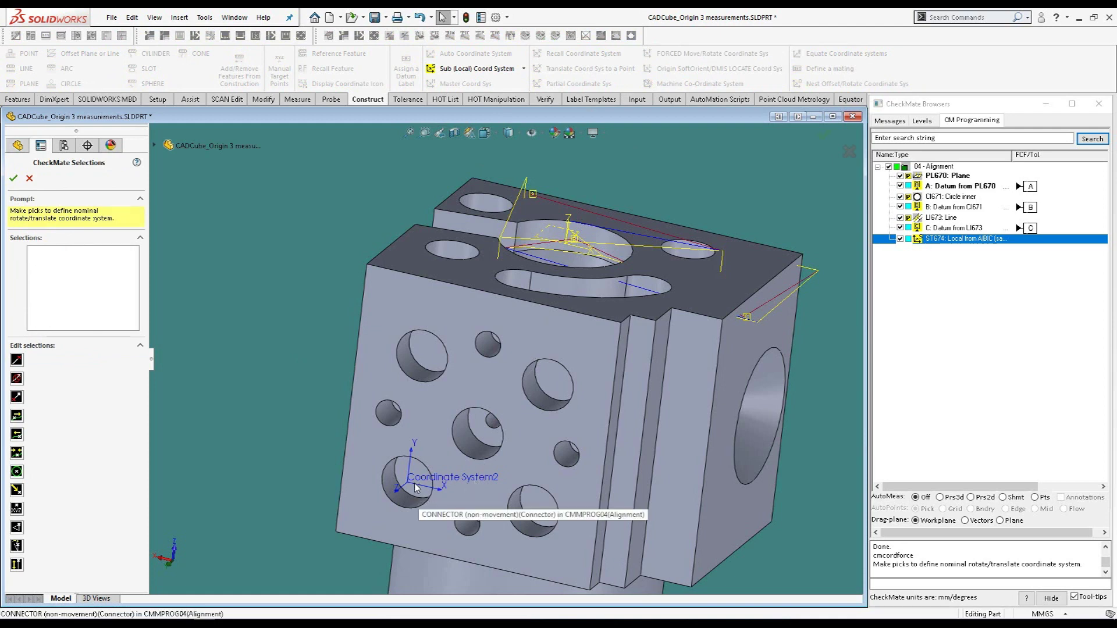
left_click(416, 488)
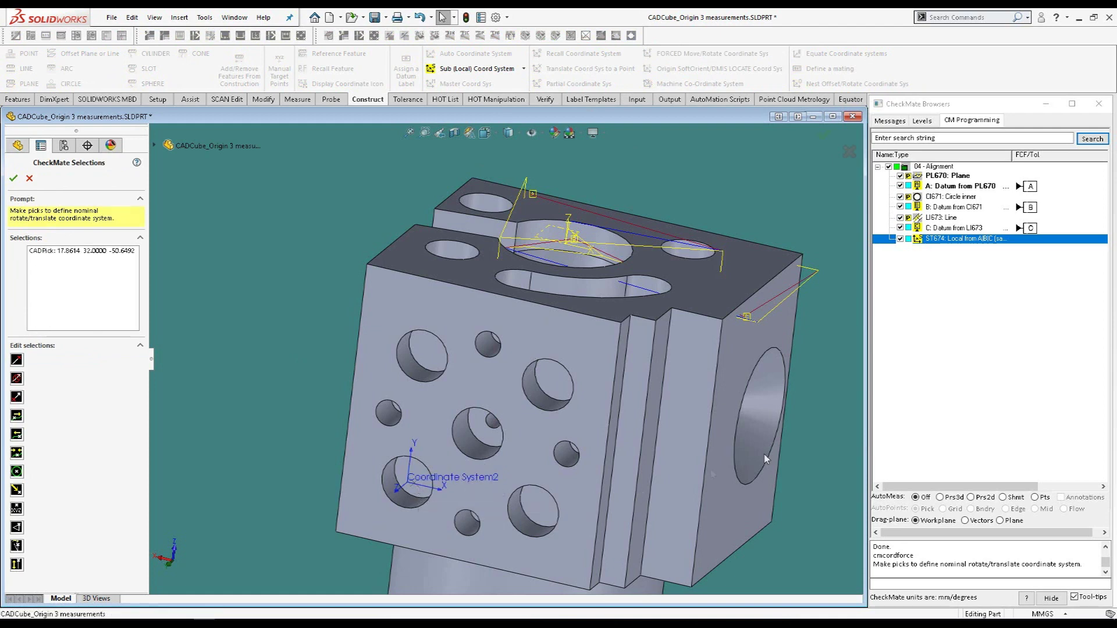
key("Return")
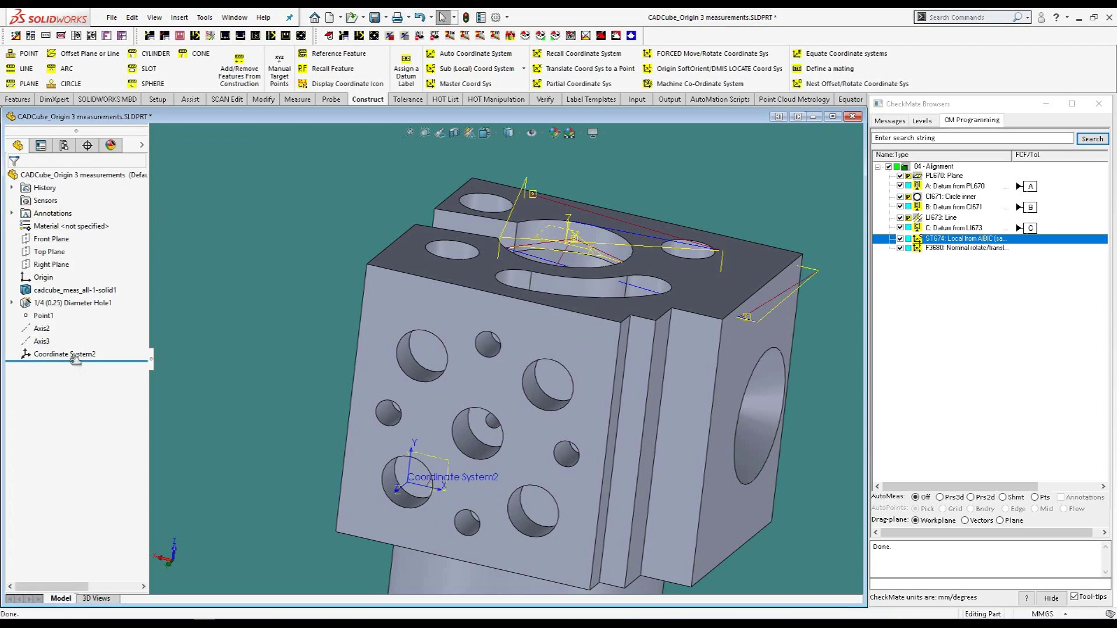